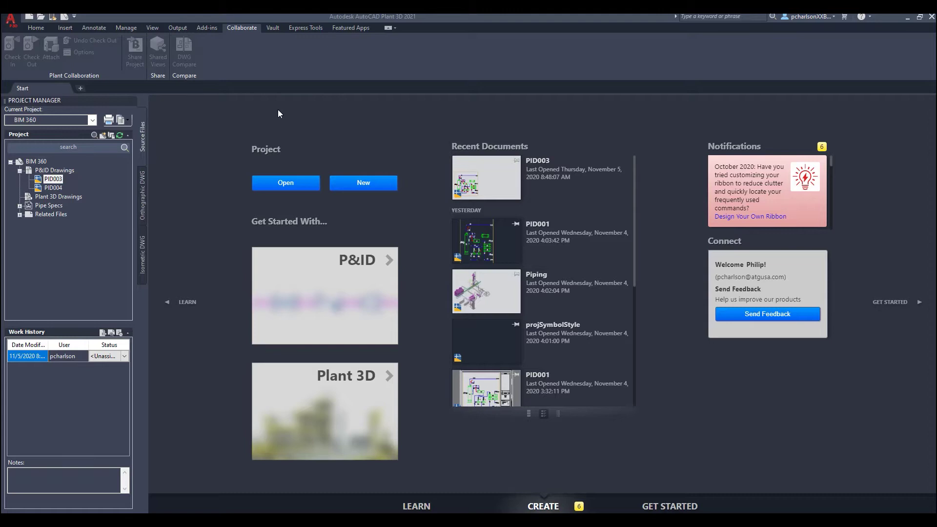
Open the PID003 drawing from the P&ID Drawings list in Project Manager.
double_click(54, 180)
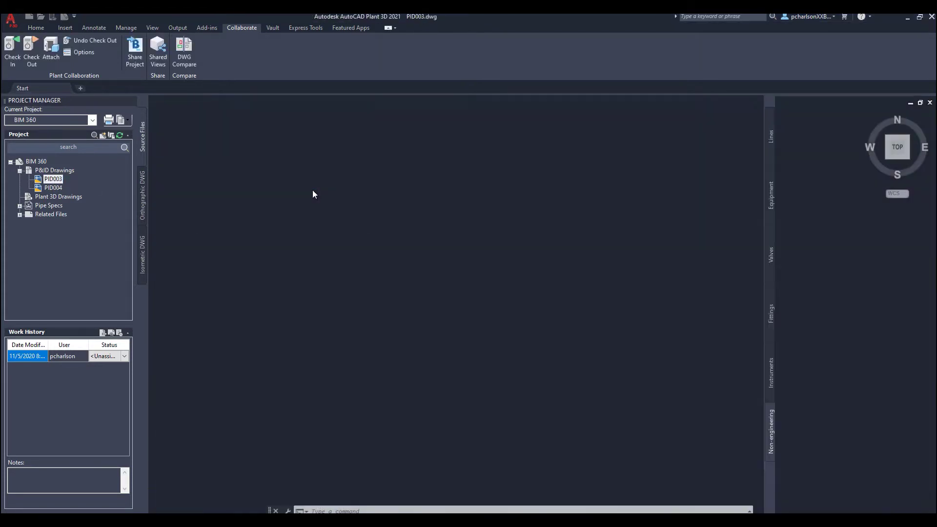
Zoom to frame the whole PID003 diagram and cancel the stray selection window.
scroll(537, 223, down, 5)
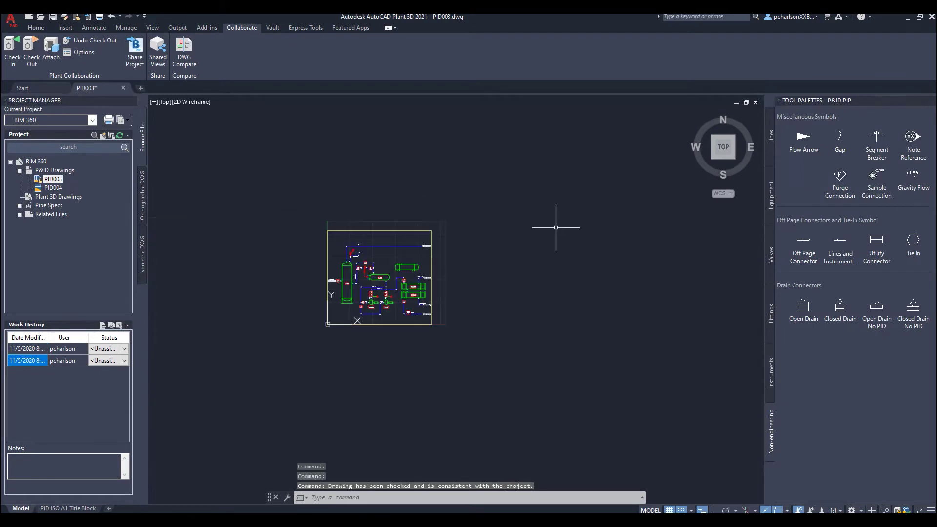
scroll(356, 263, up, 4)
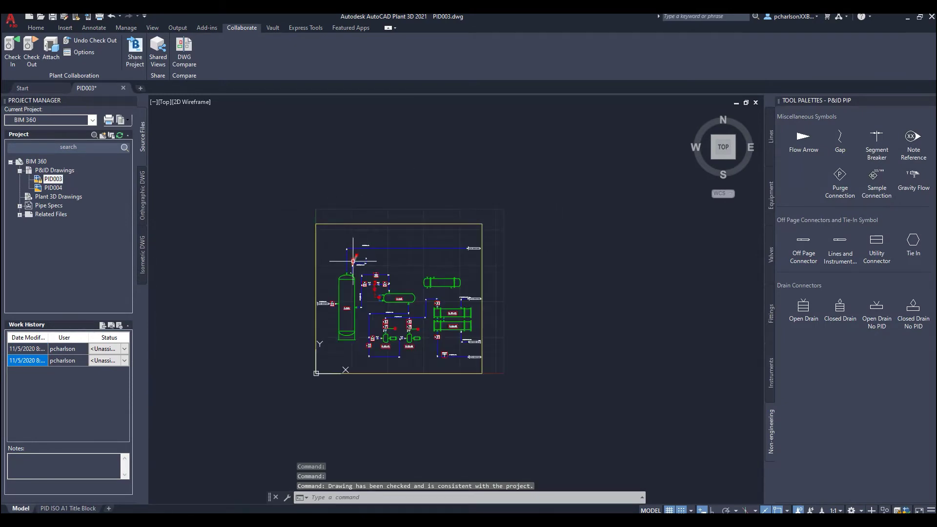
right_click(381, 271)
click(239, 173)
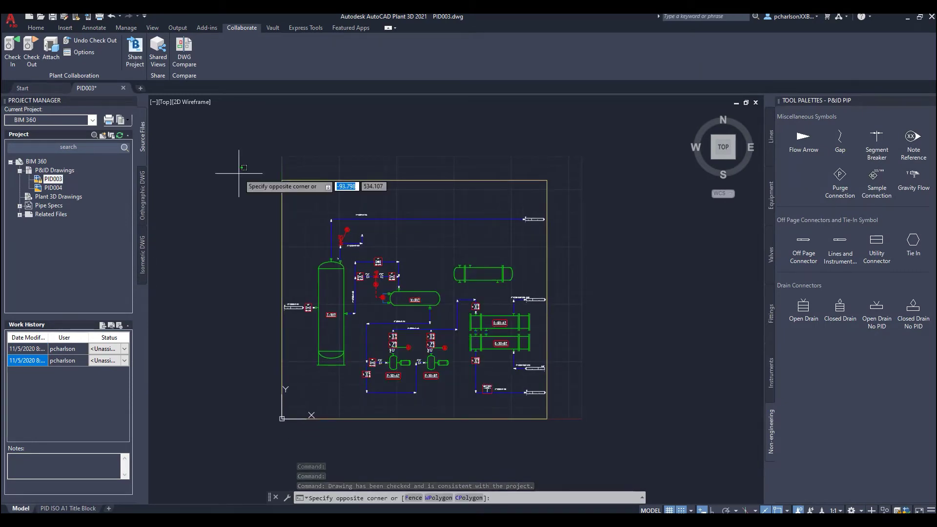
key(Escape)
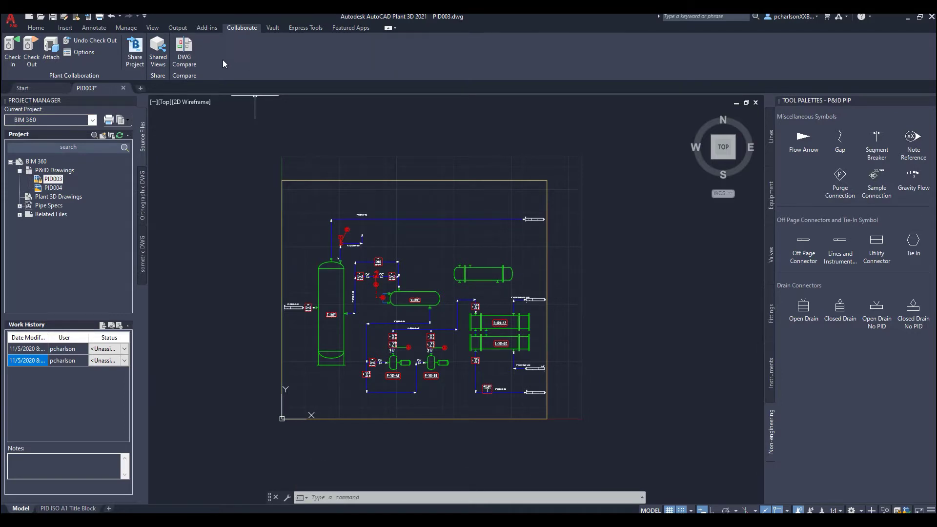
Launch Share Project from the Collaborate tab and start the Collaboration for Plant 3D wizard.
click(135, 60)
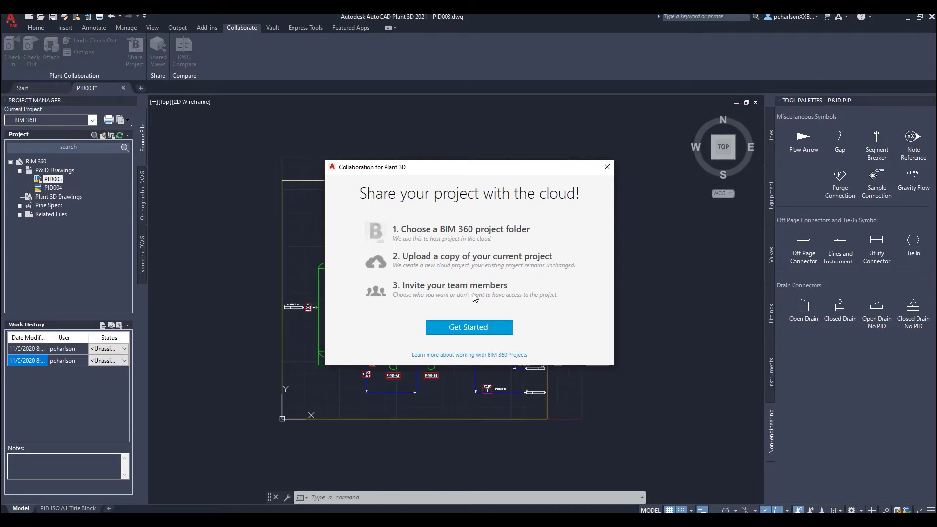
click(462, 326)
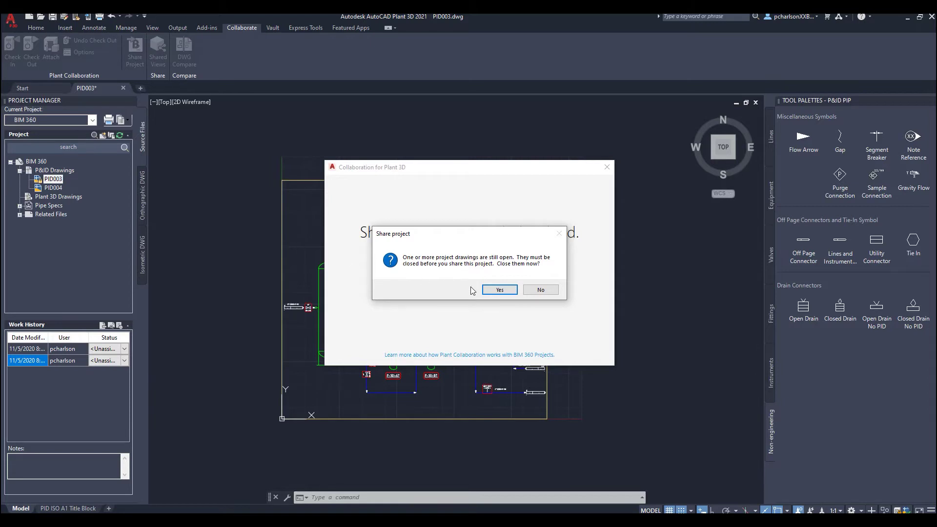
Close the open drawings and switch the BIM 360 hub to ATG USA (United States).
click(499, 289)
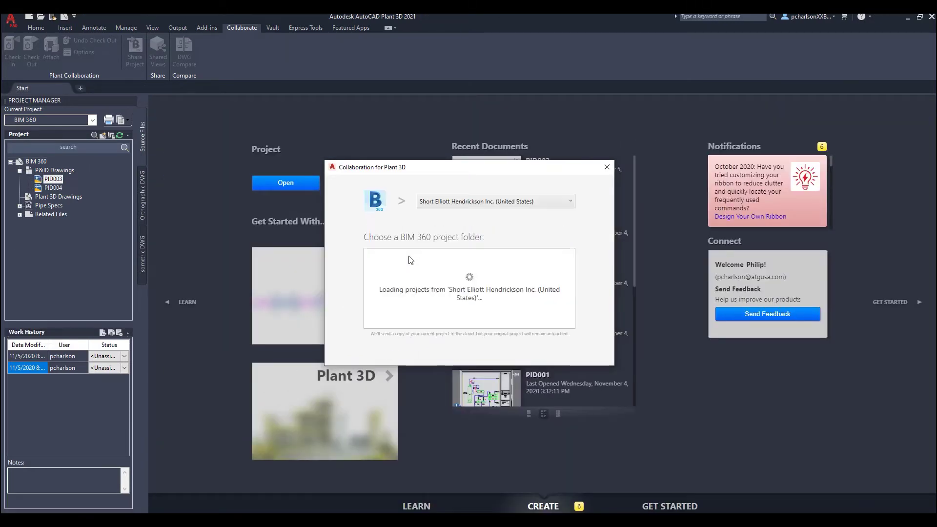
click(527, 199)
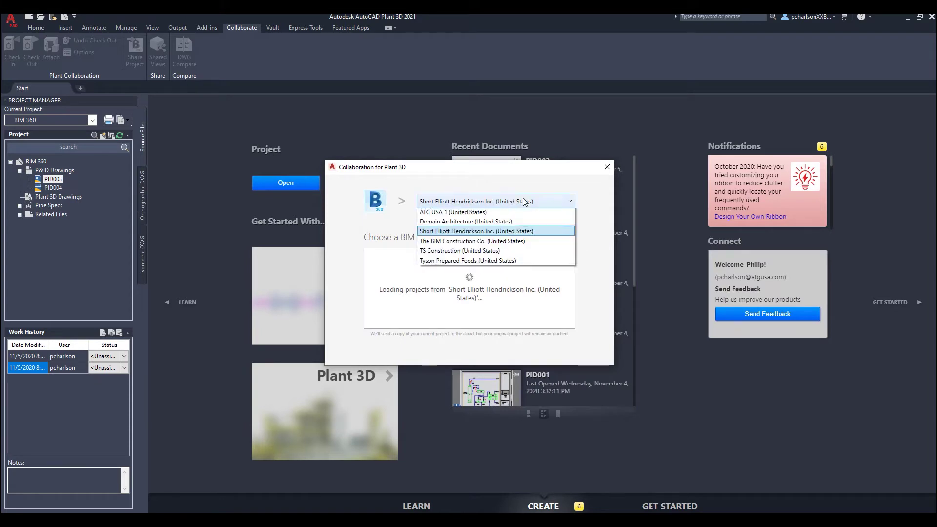
click(490, 214)
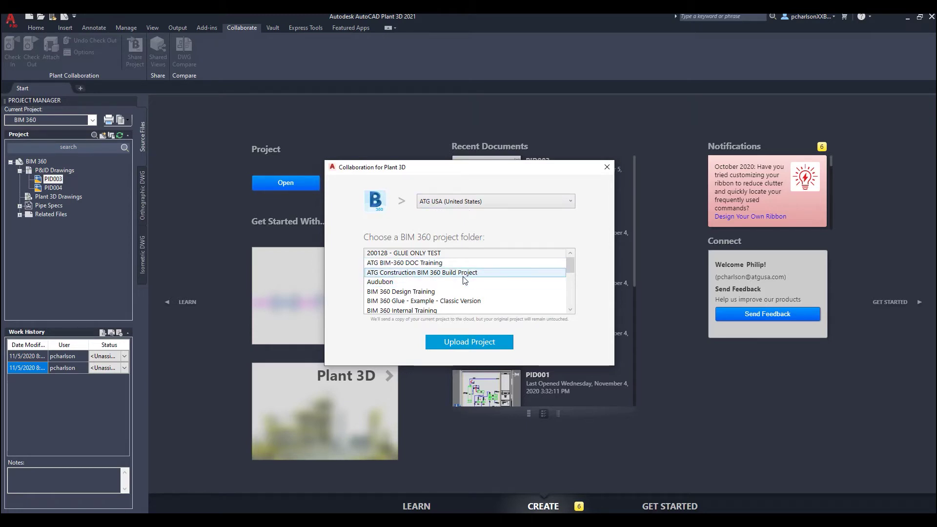
Upload the project to the Plant 3d and P&ID Project destination.
scroll(462, 278, down, 6)
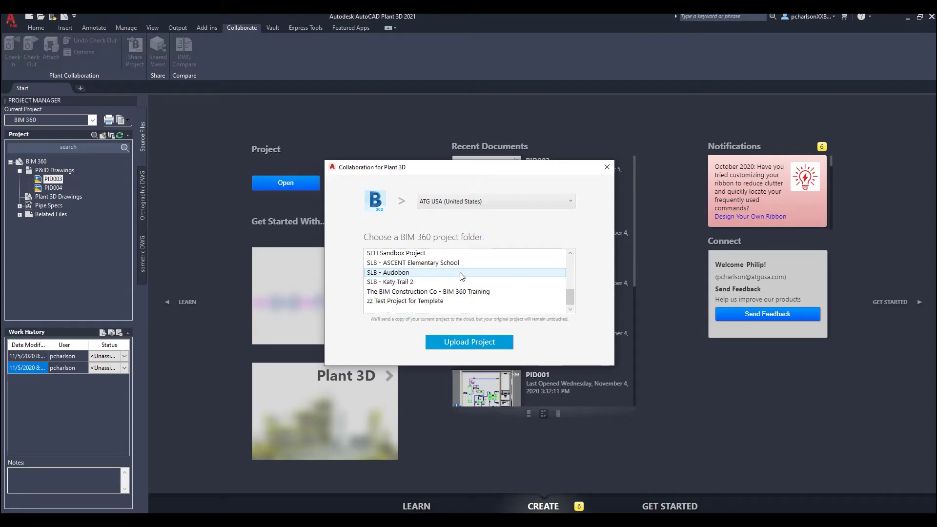
scroll(462, 276, up, 2)
scroll(462, 276, down, 1)
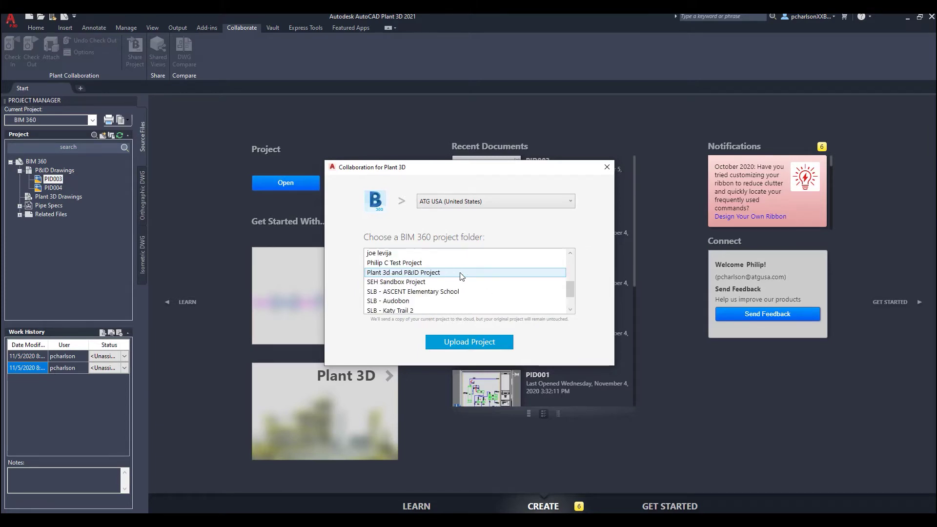
click(411, 274)
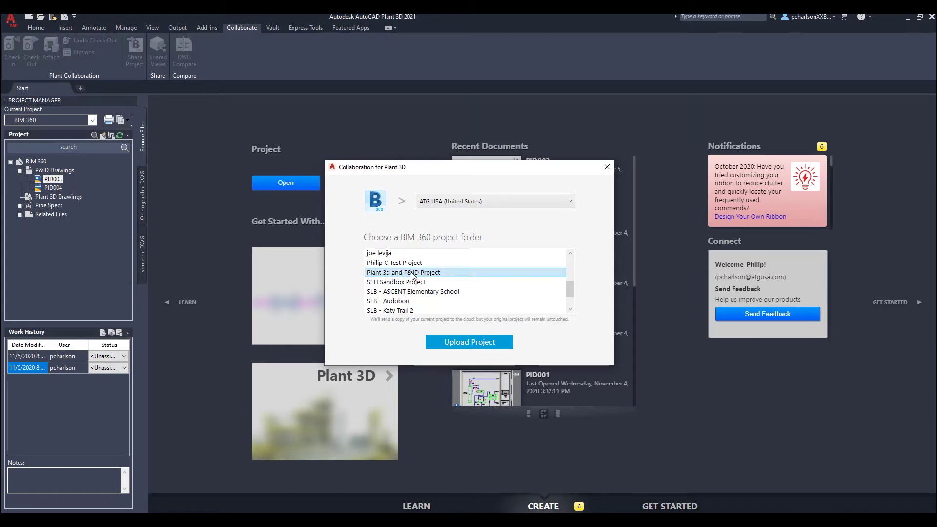
click(467, 343)
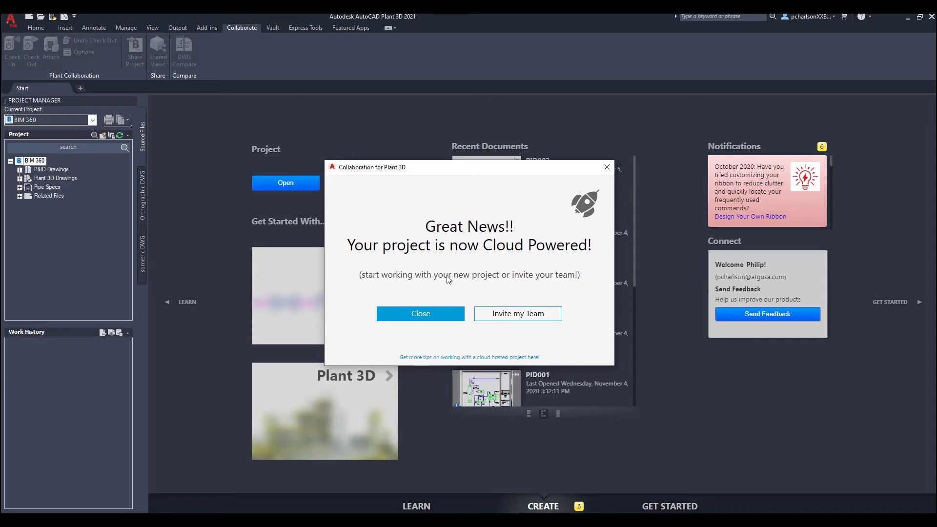
Dismiss the sharing success message and switch to BIM 360 Document Management in Edge.
click(420, 314)
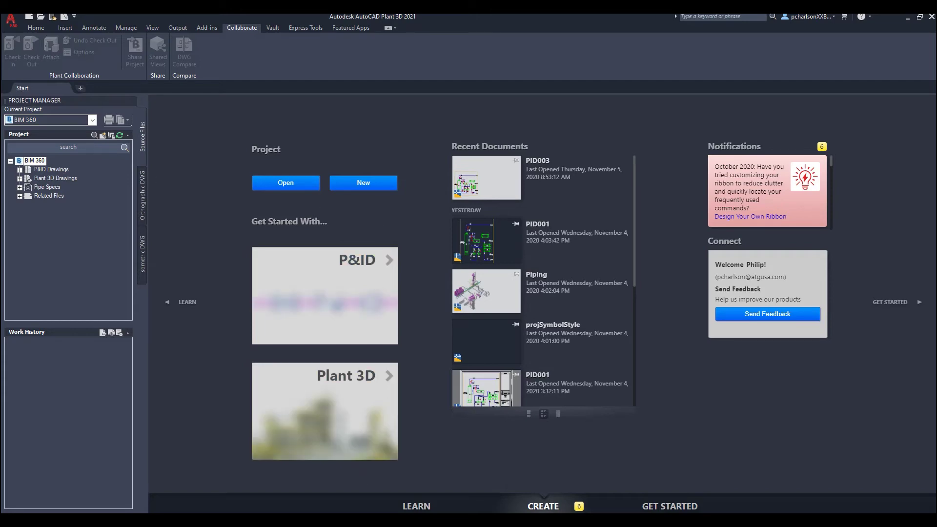
mouse_move(276, 521)
click(276, 488)
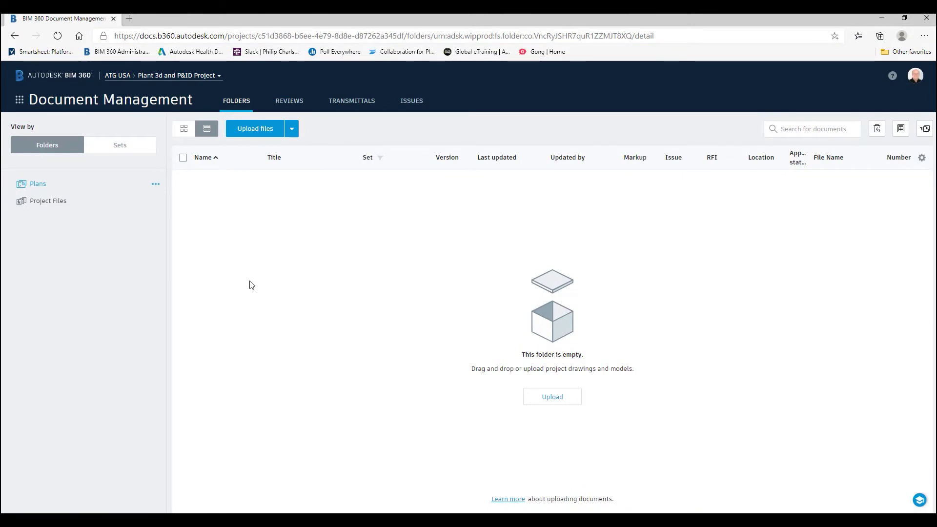
Reload Document Management, open the BIM 360 PID DWG folder listing PID003.dwg and PID004.dwg, then minimize.
click(58, 37)
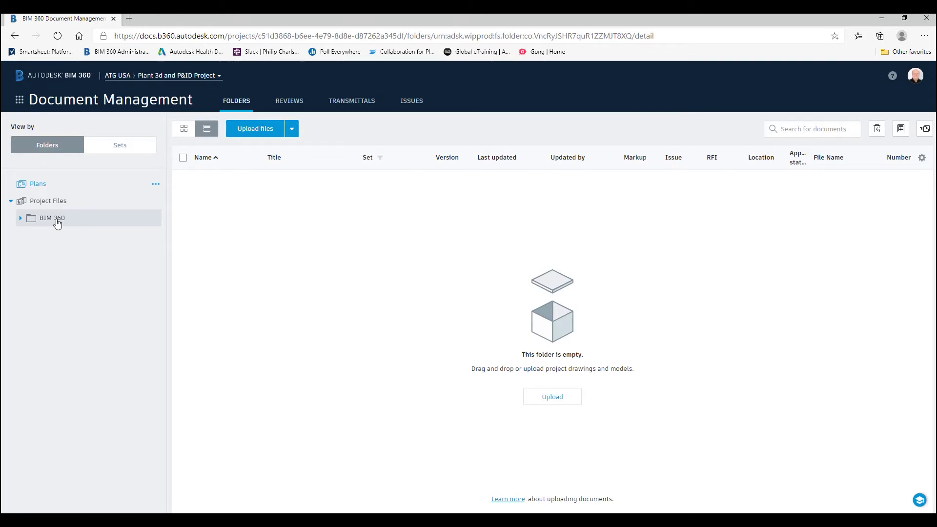
click(21, 218)
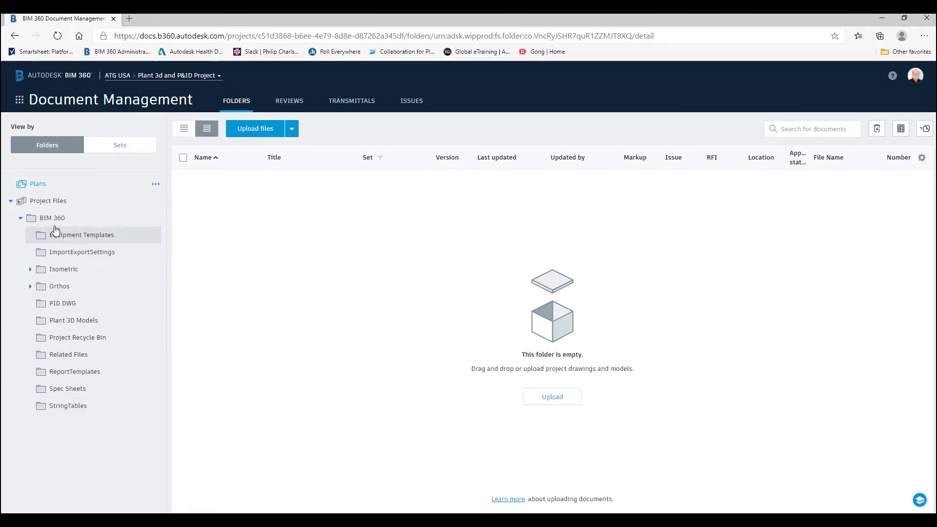
click(55, 222)
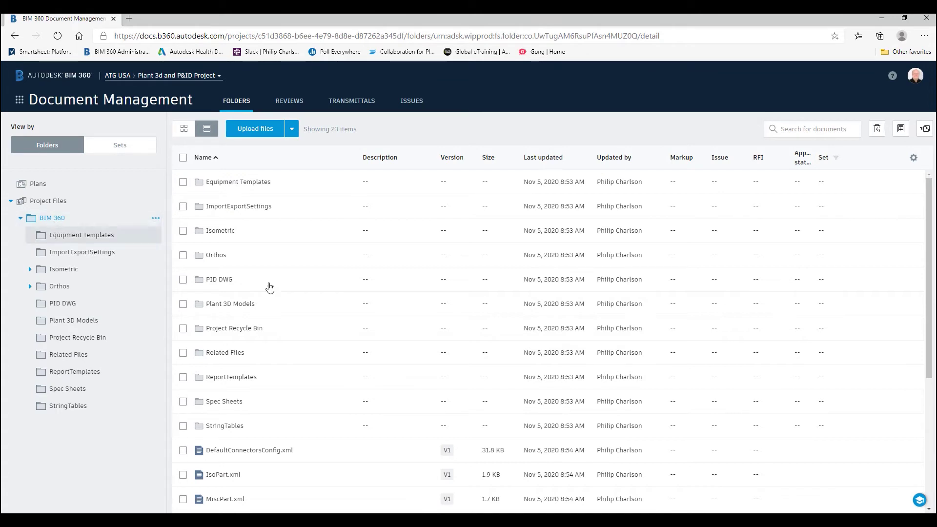
scroll(307, 305, down, 5)
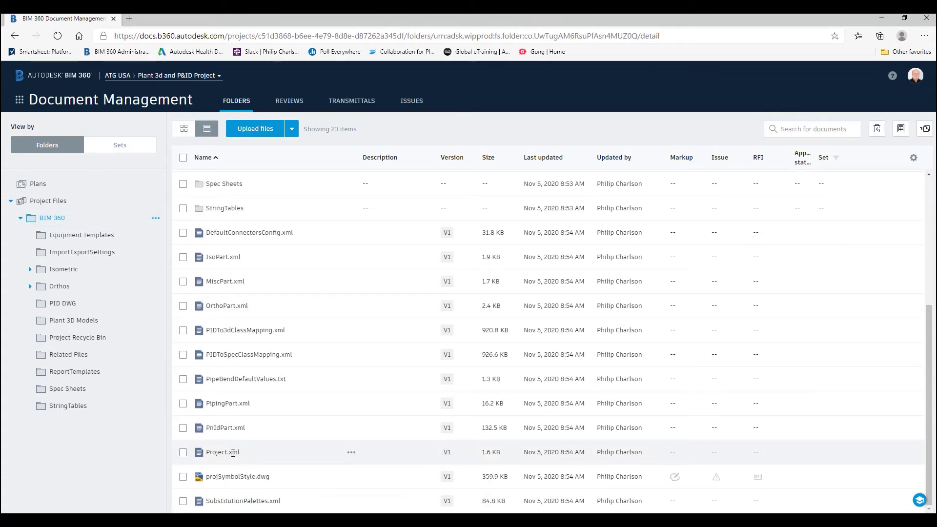
scroll(205, 290, up, 5)
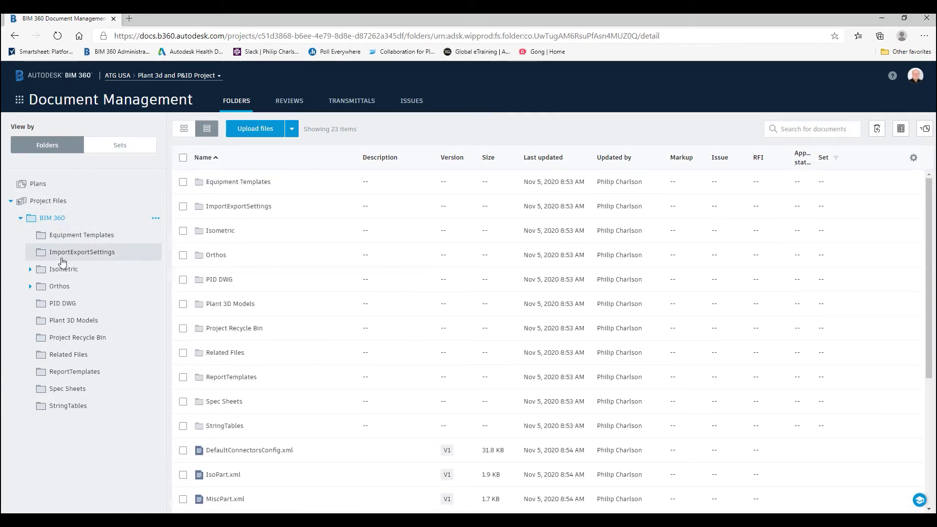
click(60, 303)
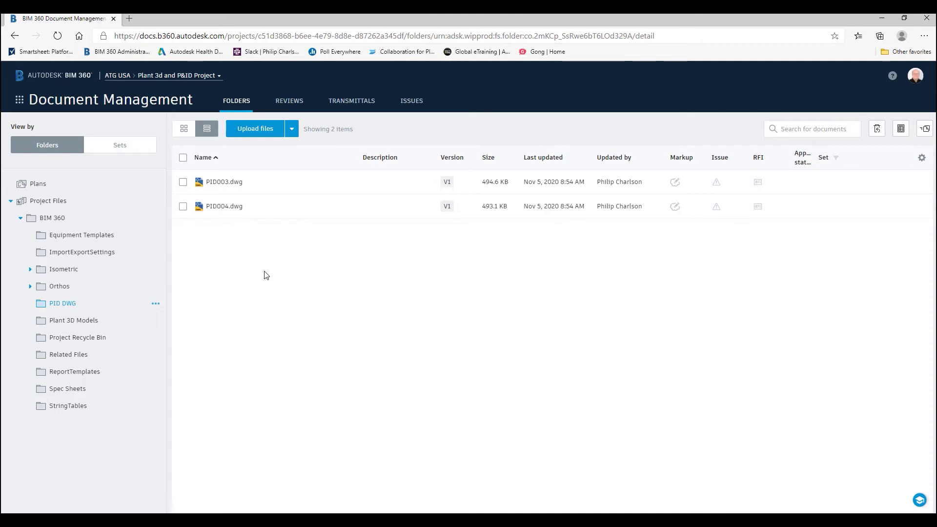
click(881, 18)
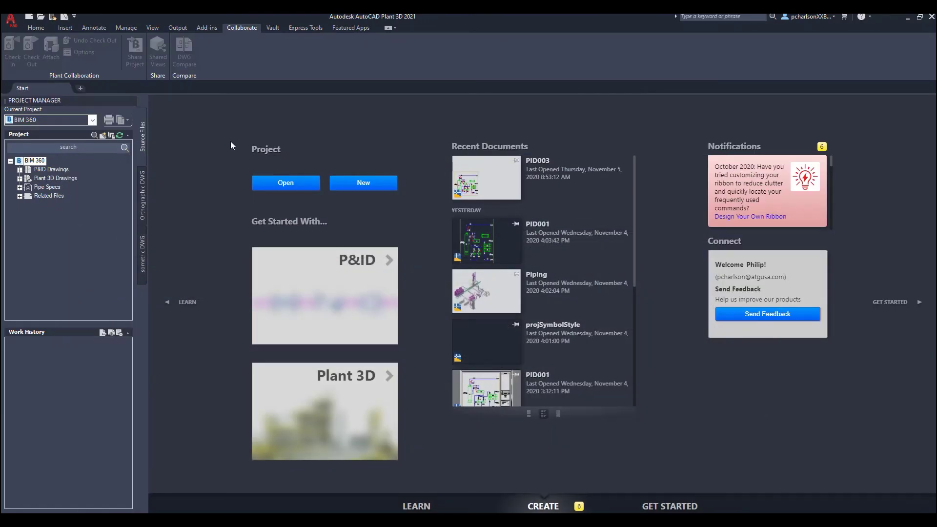
Check out PID003 under P&ID Drawings to the current user.
click(19, 169)
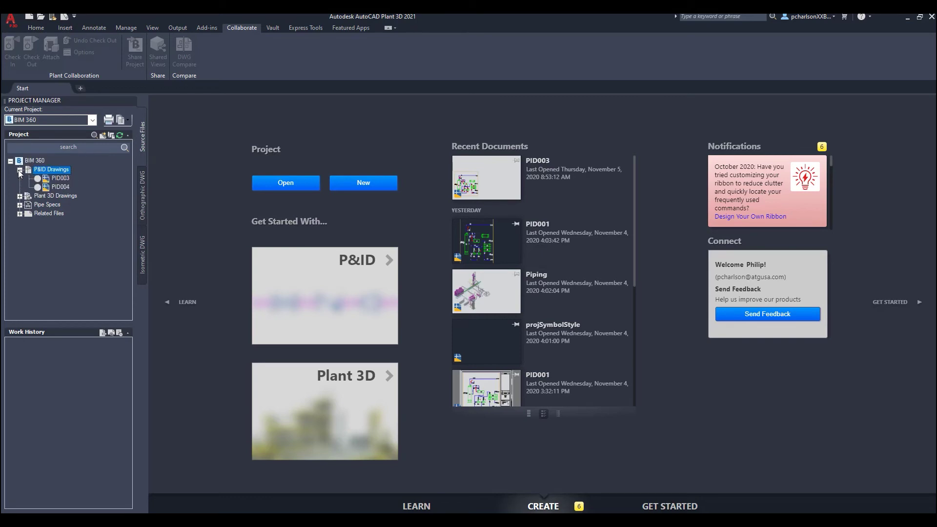
click(60, 182)
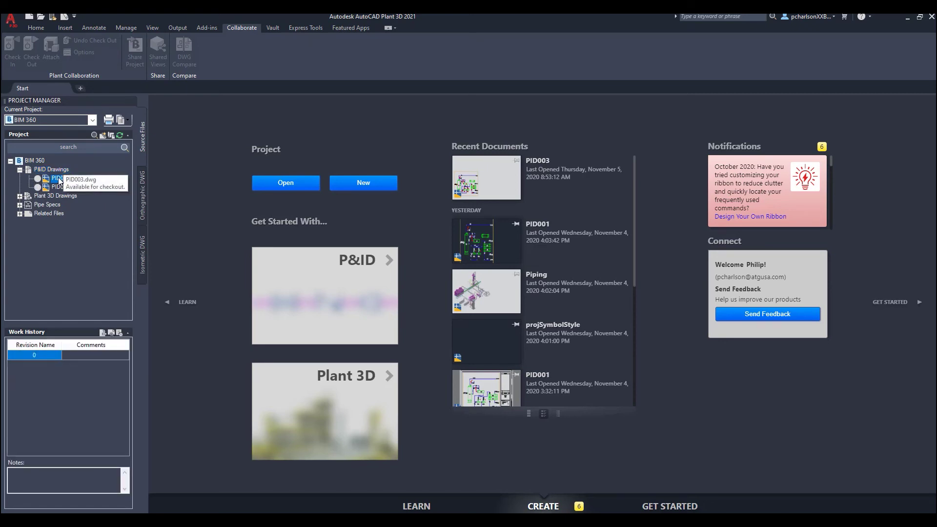
right_click(59, 181)
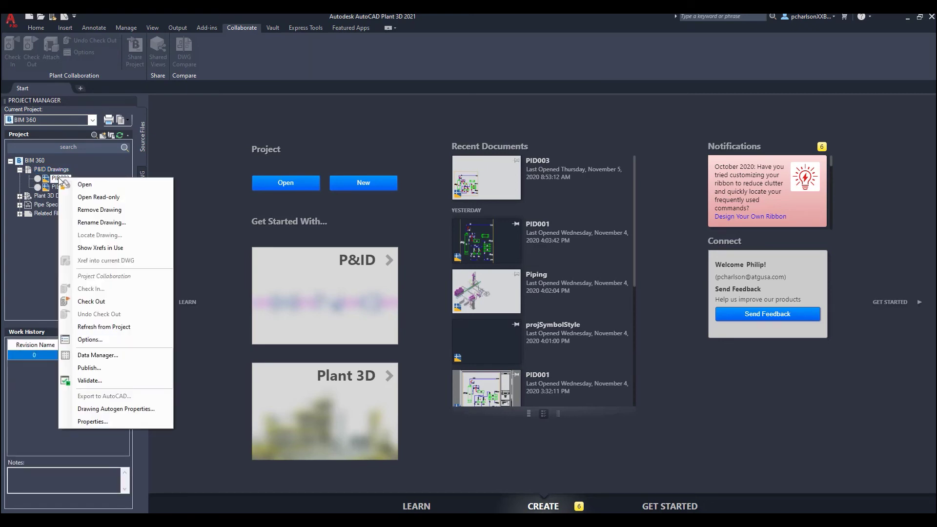
click(88, 302)
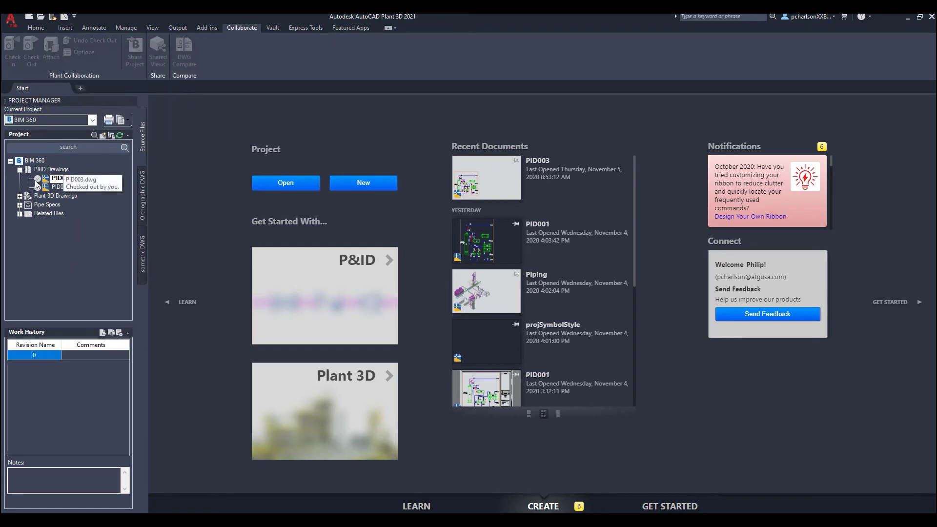
click(58, 180)
Open PID003, then close it without saving changes.
double_click(58, 180)
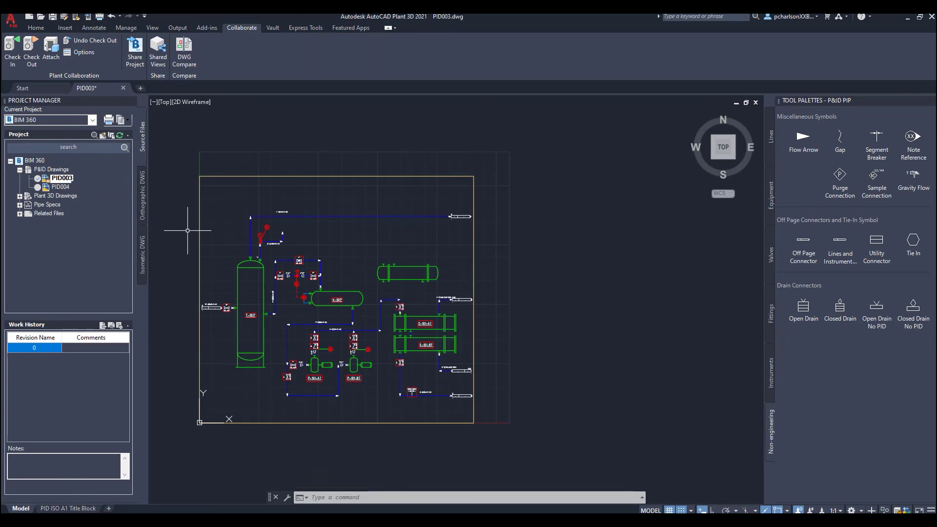
click(755, 102)
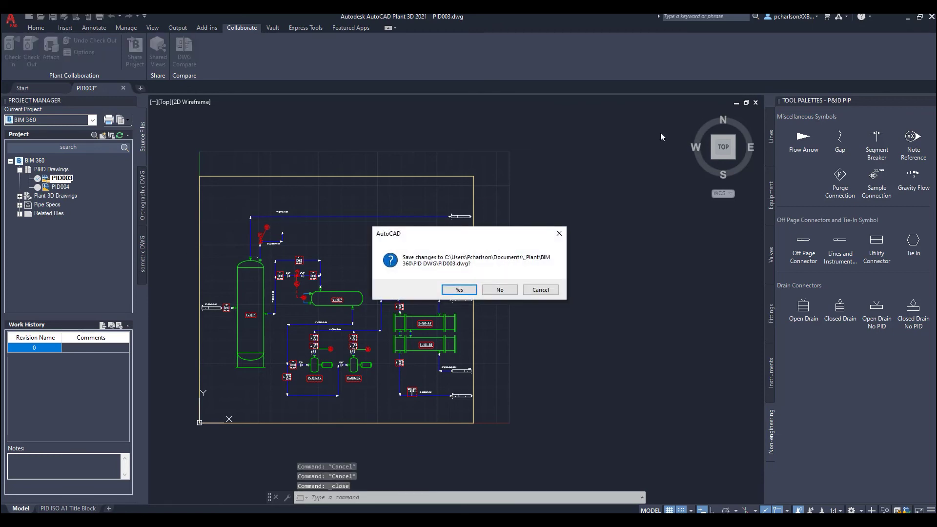
click(501, 291)
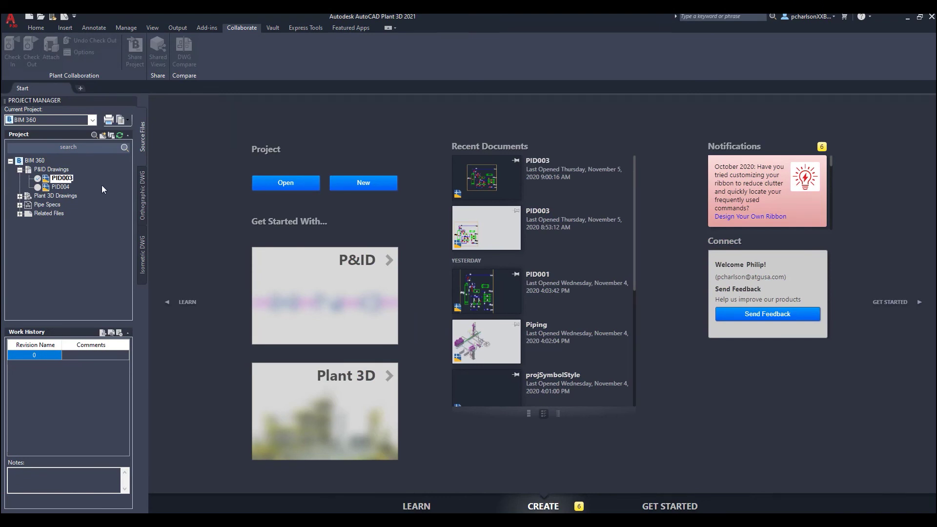
Check PID003 back in with Cleanup cached files enabled.
right_click(59, 182)
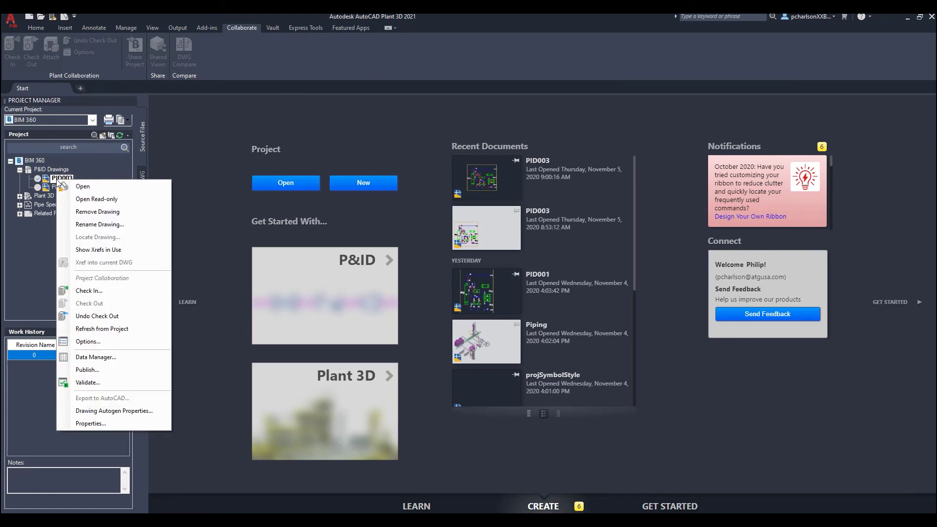
click(89, 291)
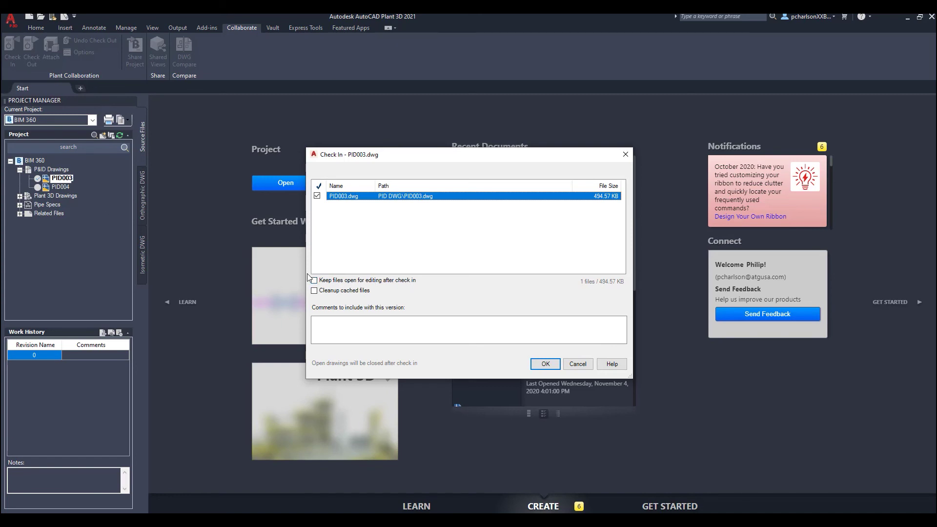
click(315, 291)
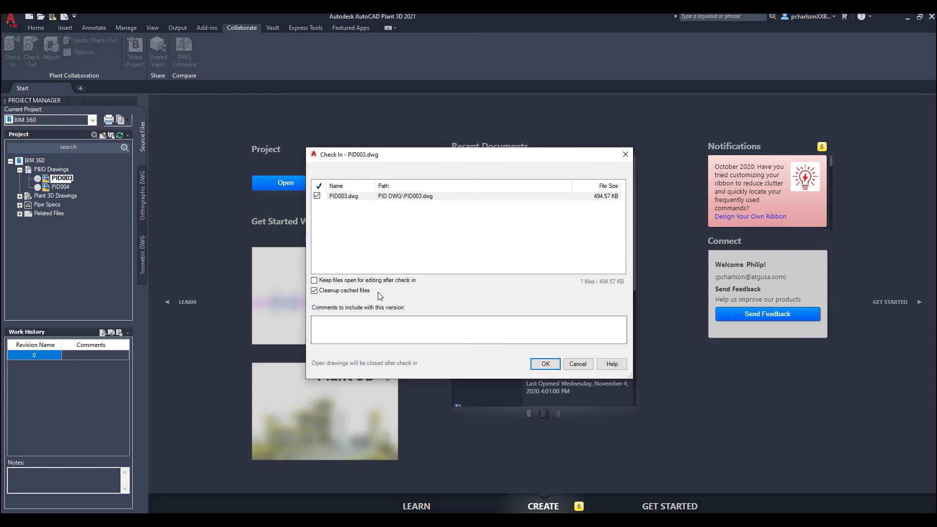
click(550, 368)
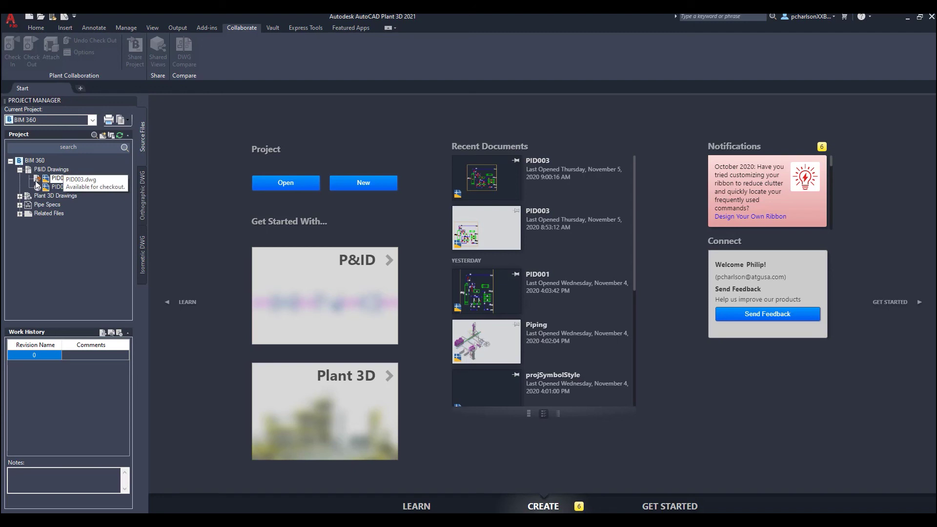
right_click(54, 179)
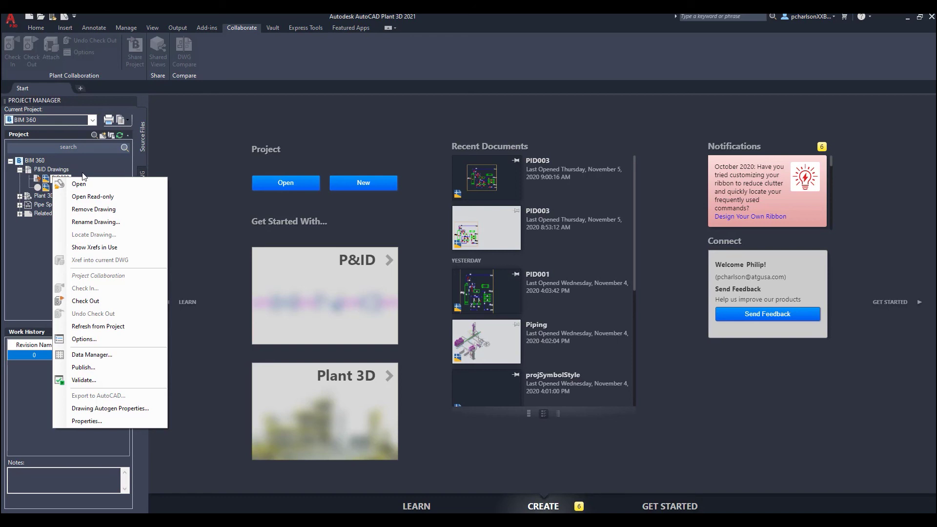
click(82, 173)
click(61, 188)
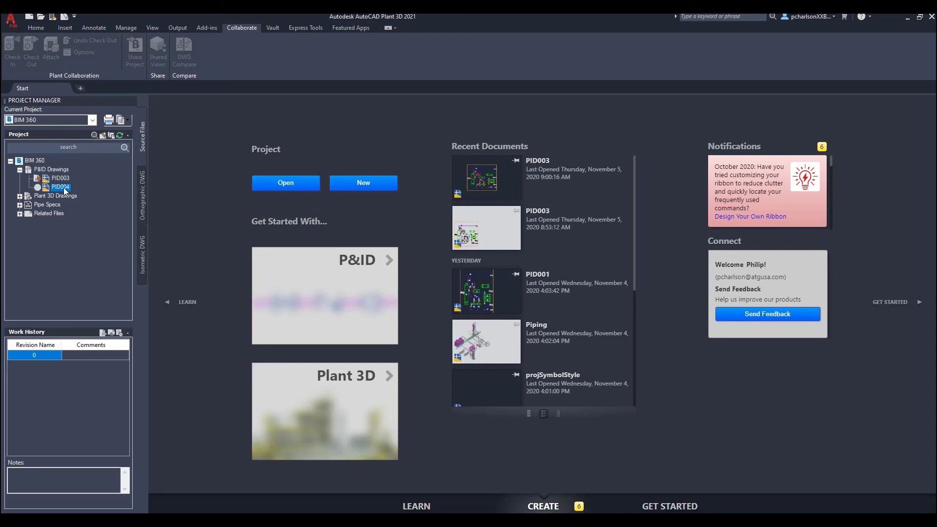
click(62, 187)
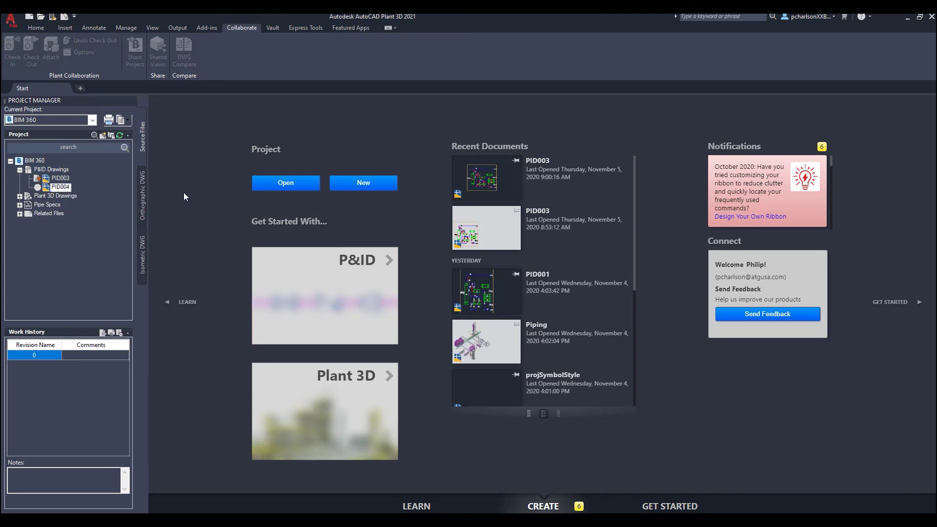